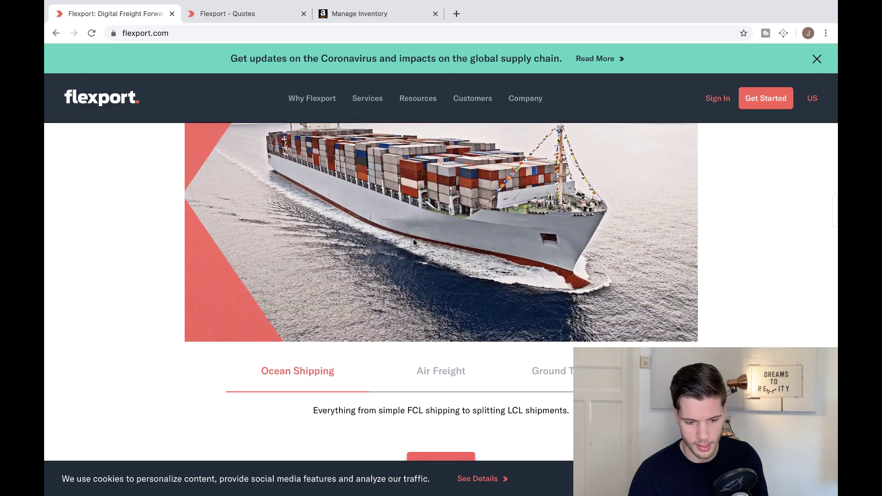
Step: Look through the Flexport homepage's sections on freight modes, supply chain services, customers and expert teams
scroll(413, 243, down, 5)
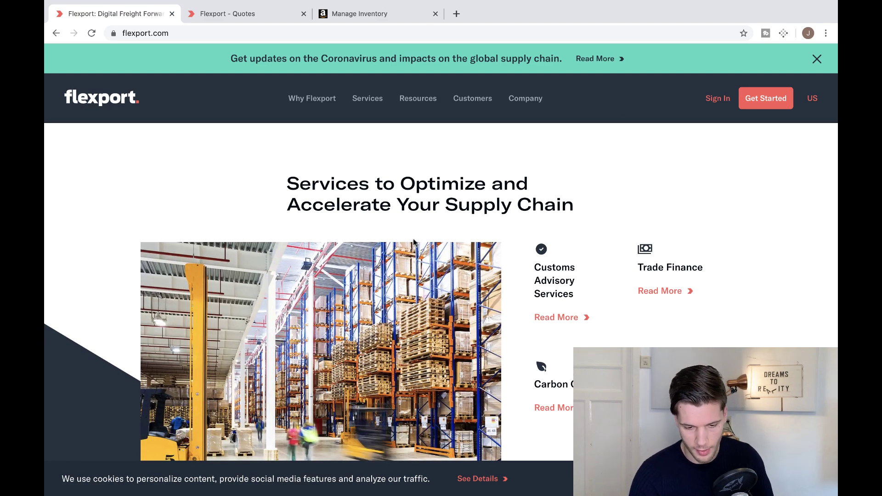
scroll(414, 241, down, 8)
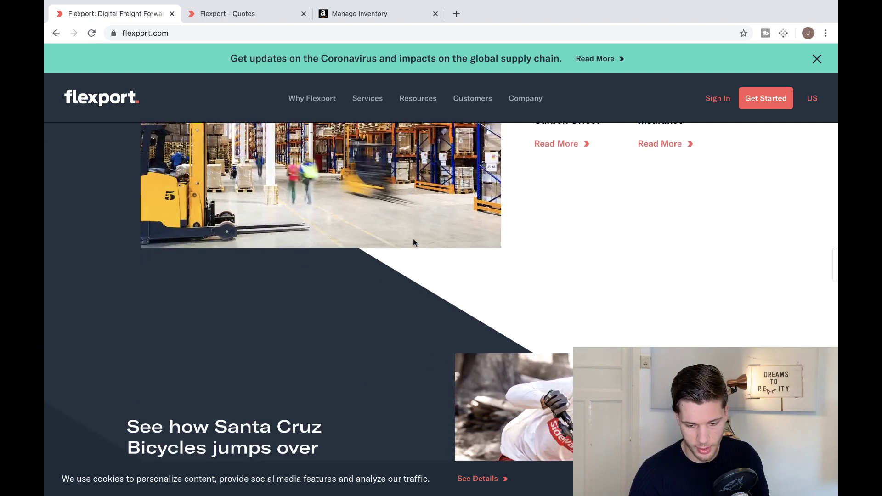
scroll(413, 243, down, 6)
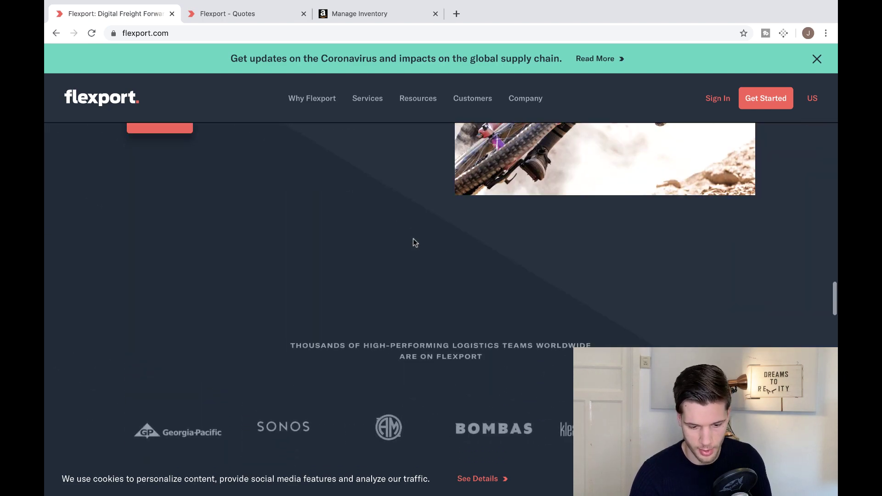
scroll(414, 243, up, 4)
scroll(413, 240, up, 10)
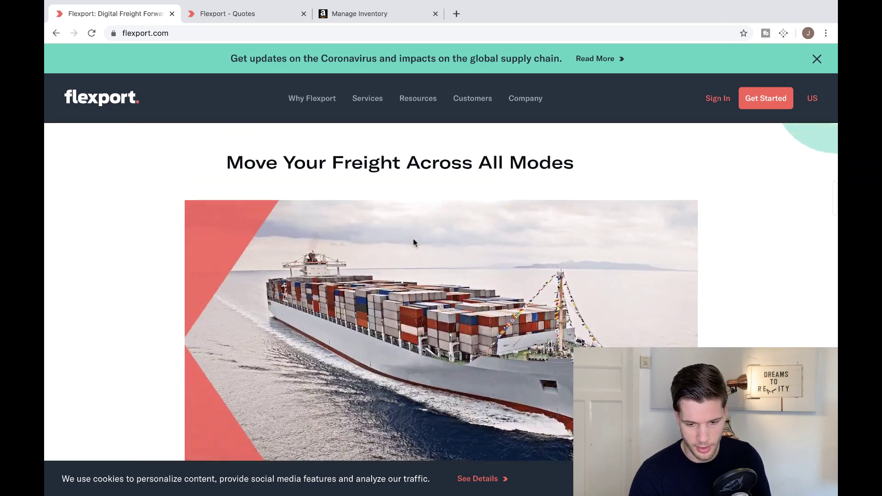
scroll(413, 242, down, 3)
scroll(412, 243, up, 10)
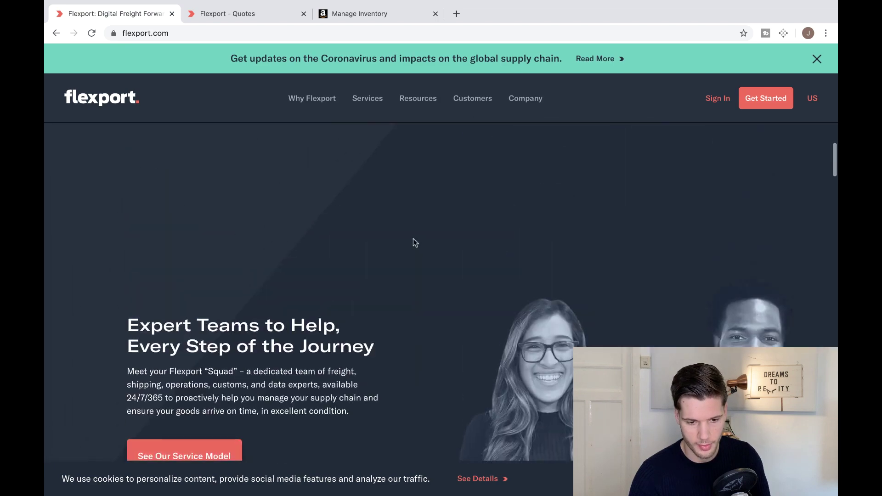
mouse_move(308, 99)
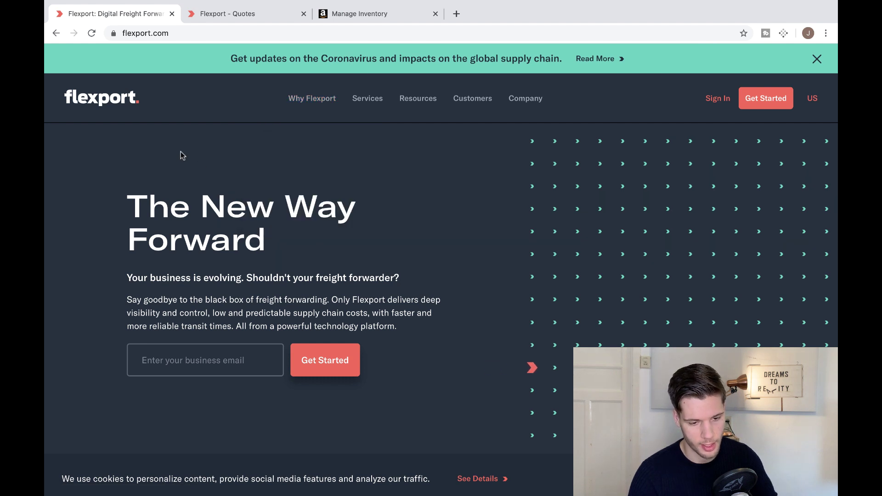
Step: Switch to the Flexport Quotes page and examine its air, ocean and truck mode filters and its location choices
click(250, 18)
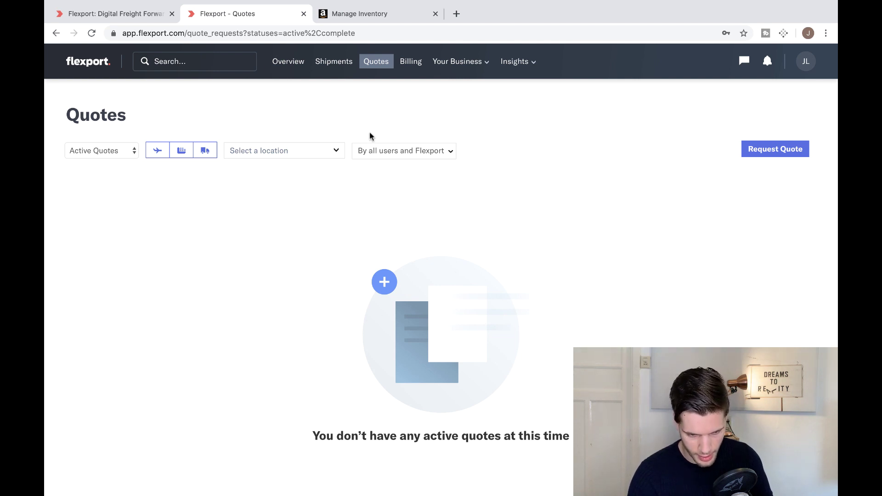
click(154, 152)
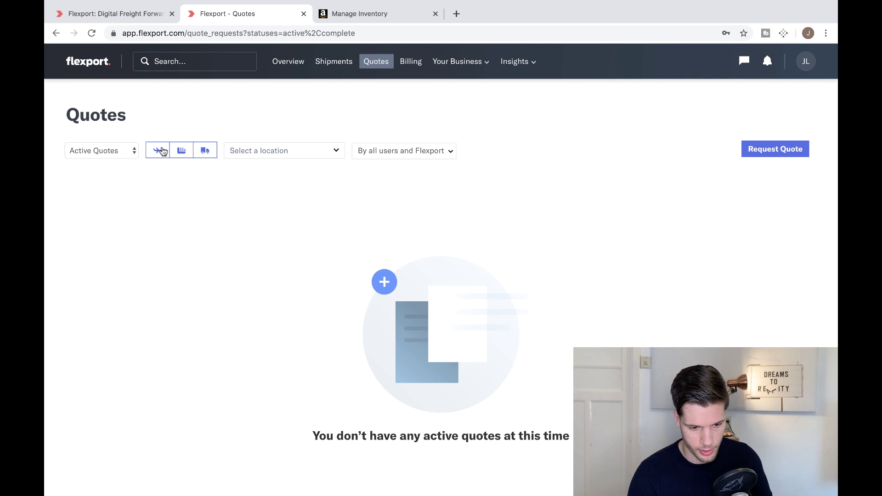
click(182, 151)
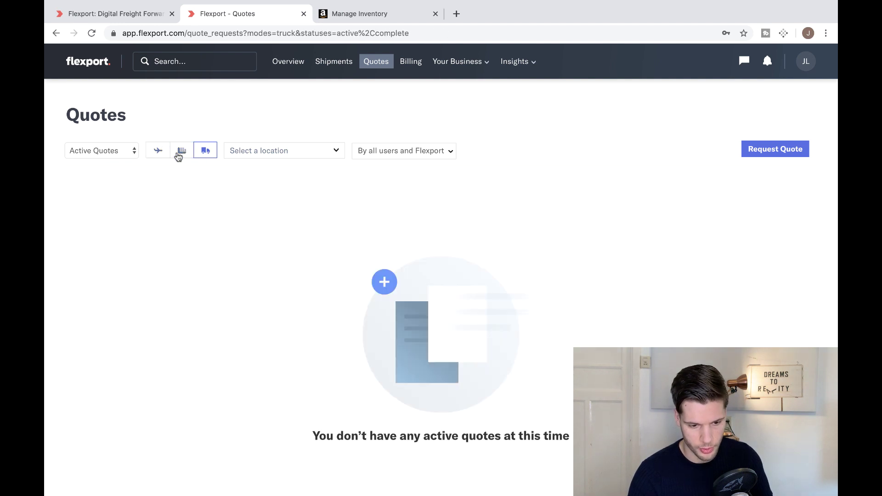
click(177, 152)
click(161, 152)
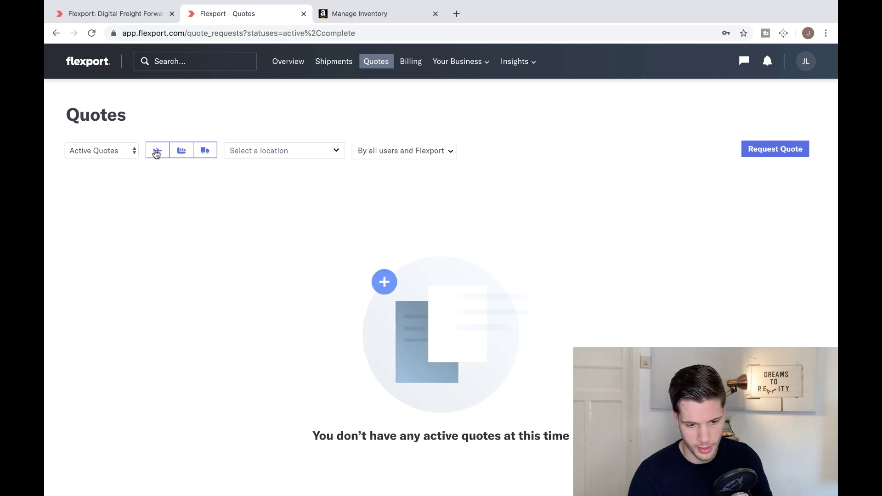
click(203, 153)
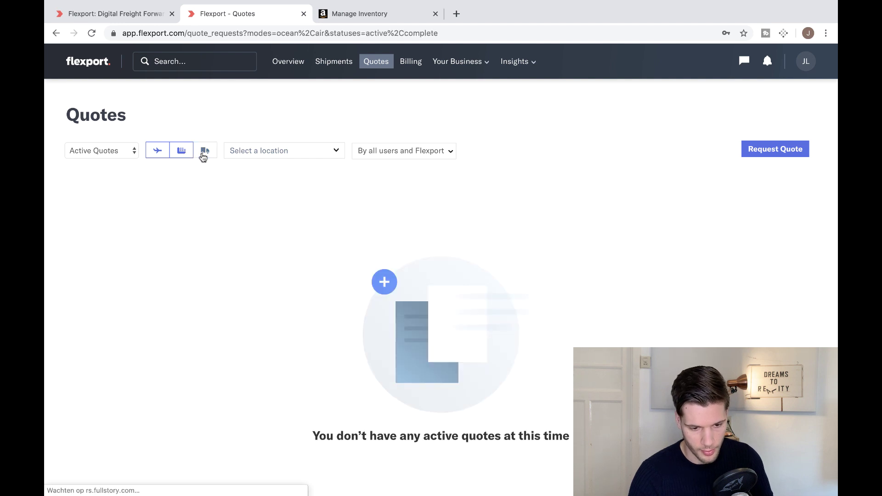
click(203, 153)
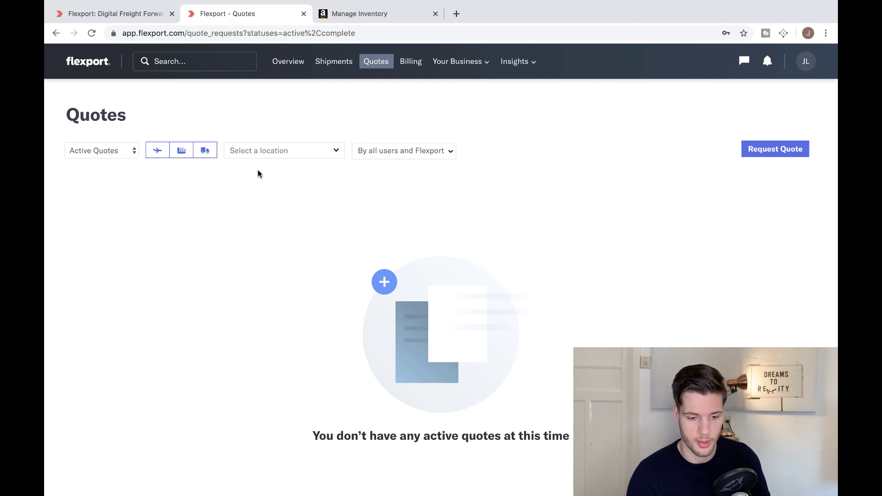
click(249, 152)
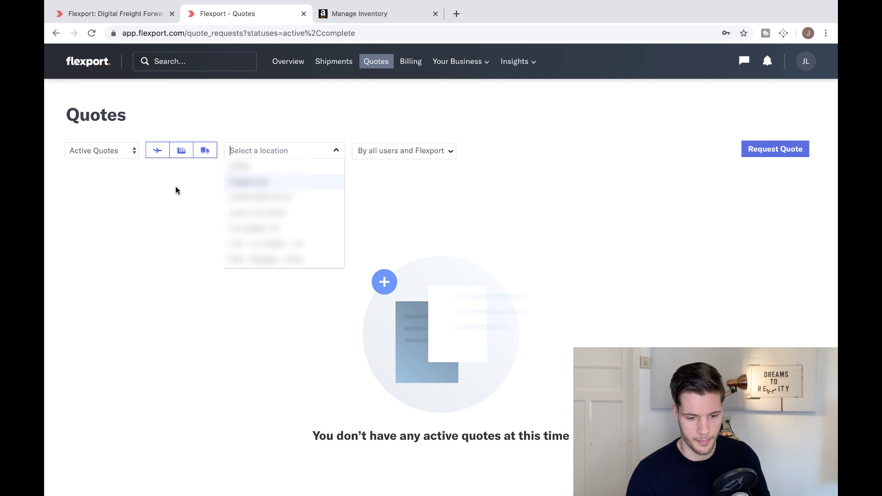
click(191, 229)
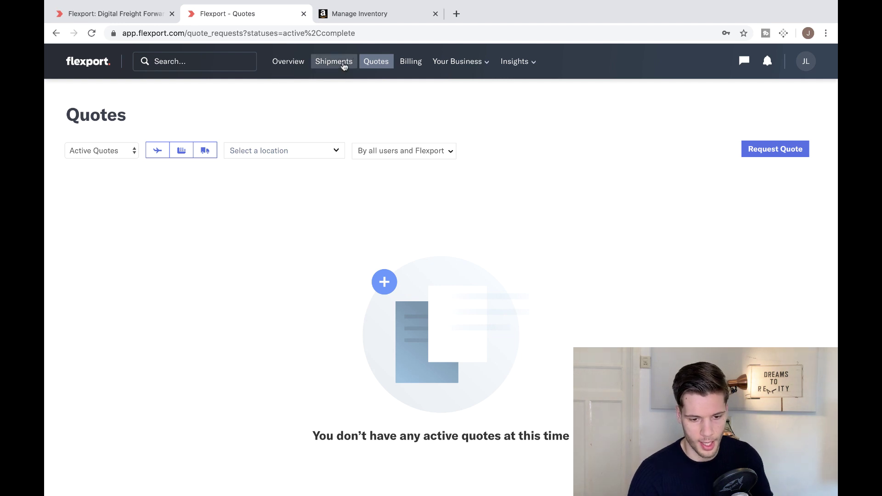
Step: Open the Flexport account overview and examine the shipment map across the Atlantic, Africa, Asia and the United States
click(307, 67)
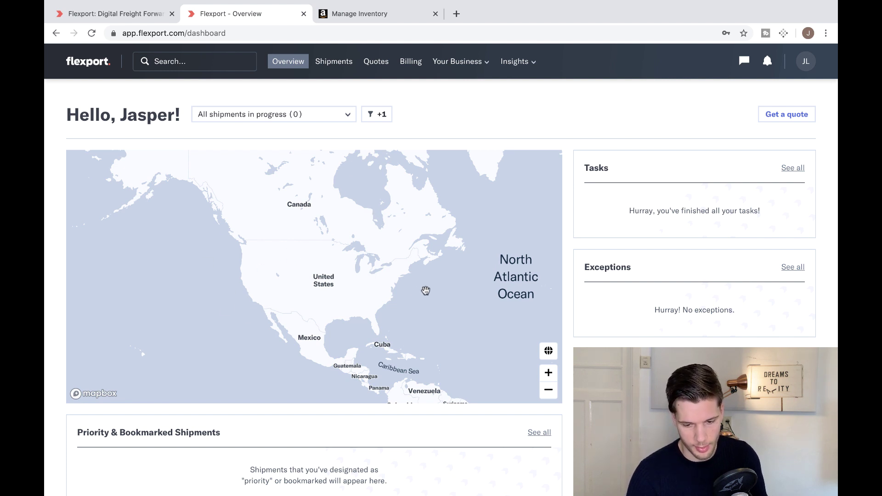
drag(441, 290, 308, 290)
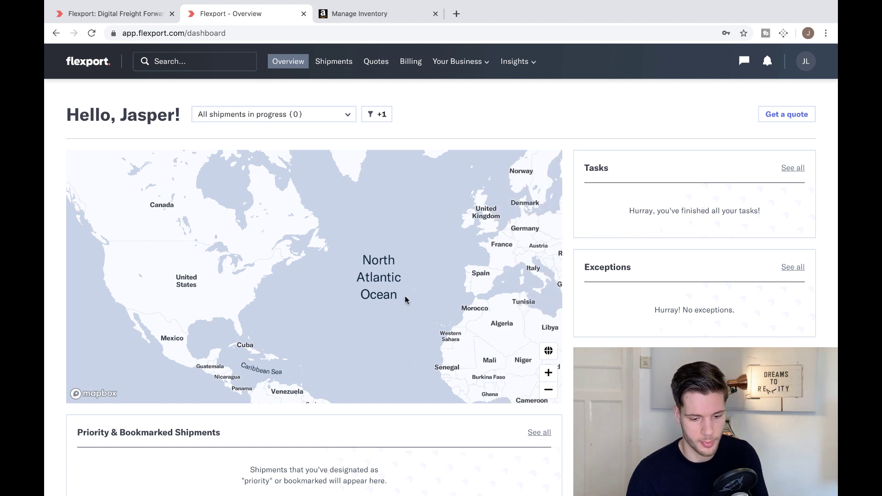
drag(404, 296, 183, 273)
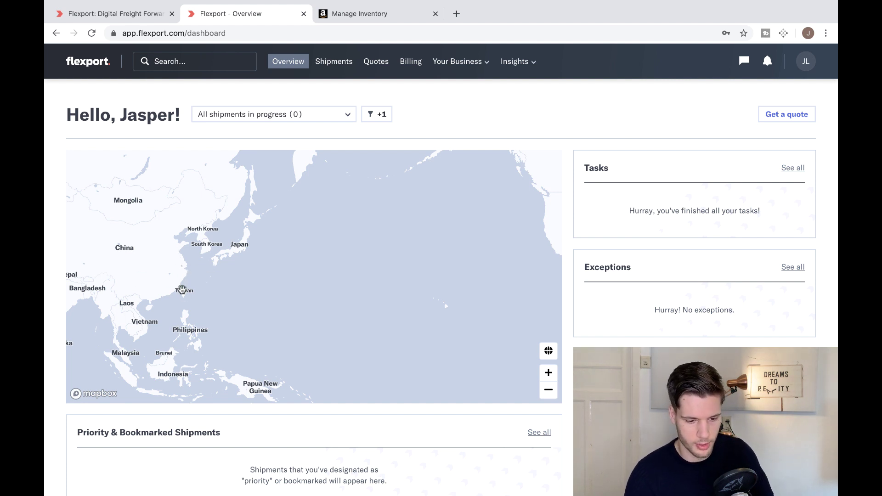
drag(204, 282, 183, 275)
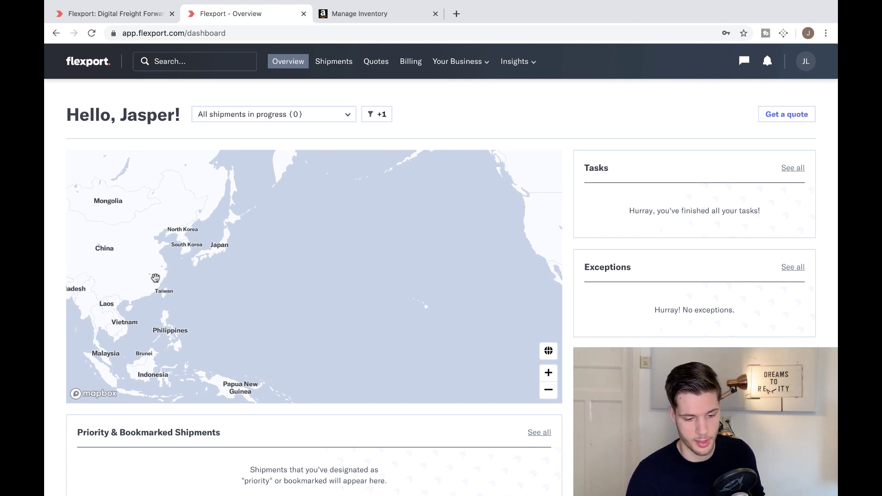
drag(302, 268, 366, 248)
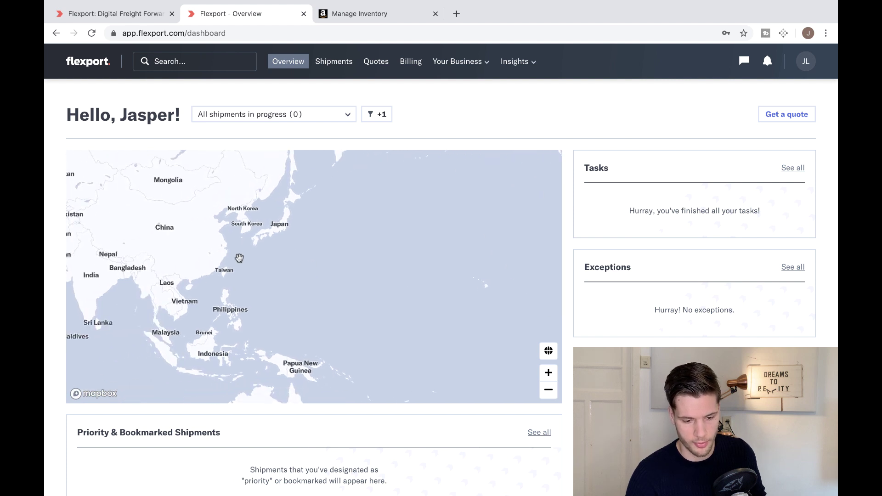
drag(239, 258, 369, 230)
drag(127, 389, 298, 338)
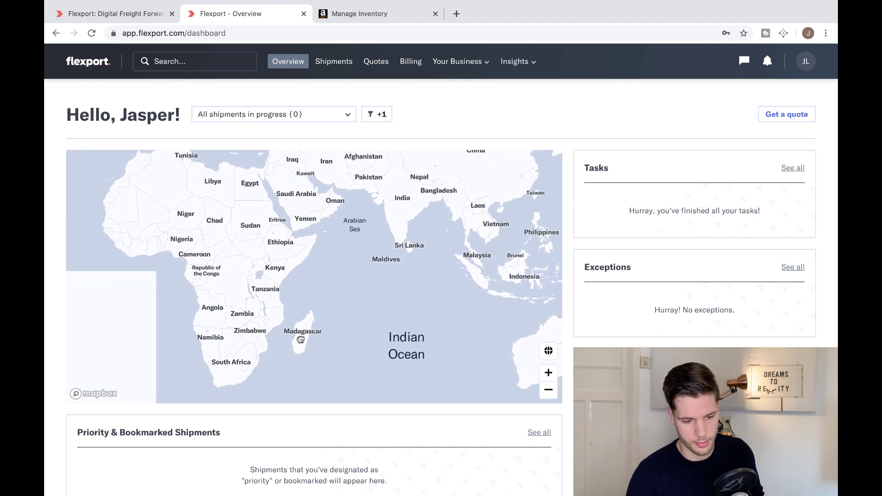
drag(219, 271, 329, 381)
drag(413, 276, 82, 358)
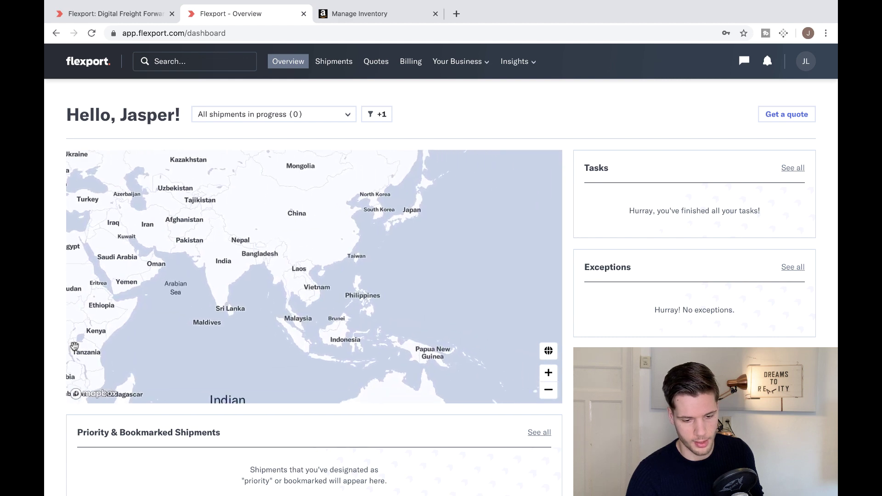
drag(322, 294, 222, 309)
drag(275, 284, 146, 283)
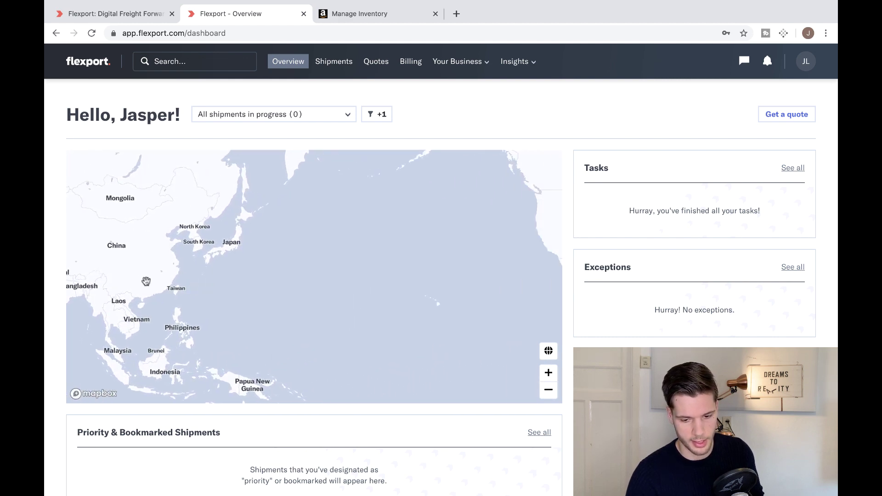
drag(519, 254, 305, 268)
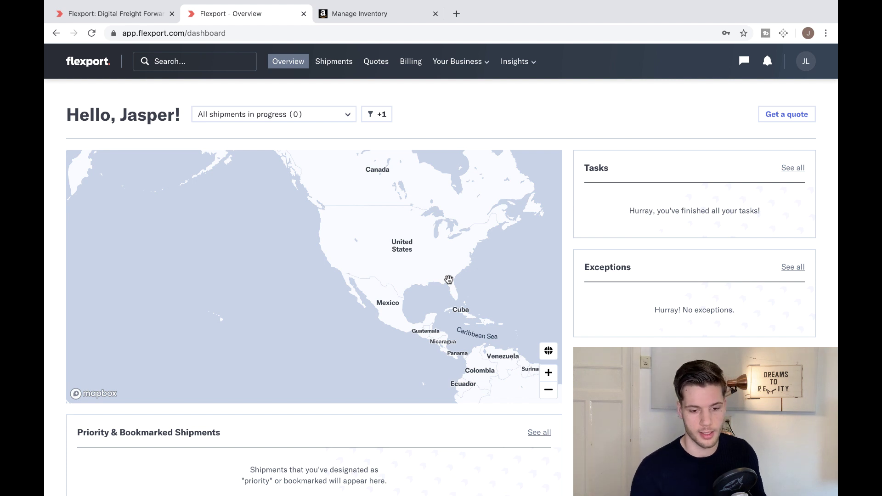
Step: Switch to Amazon Seller Central and start Send/replenish inventory for the inactive, out-of-stock product
click(380, 16)
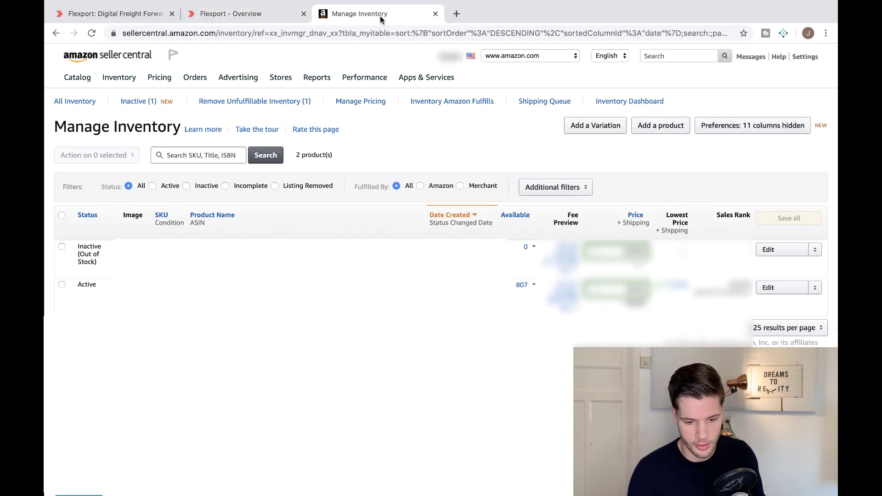
click(61, 247)
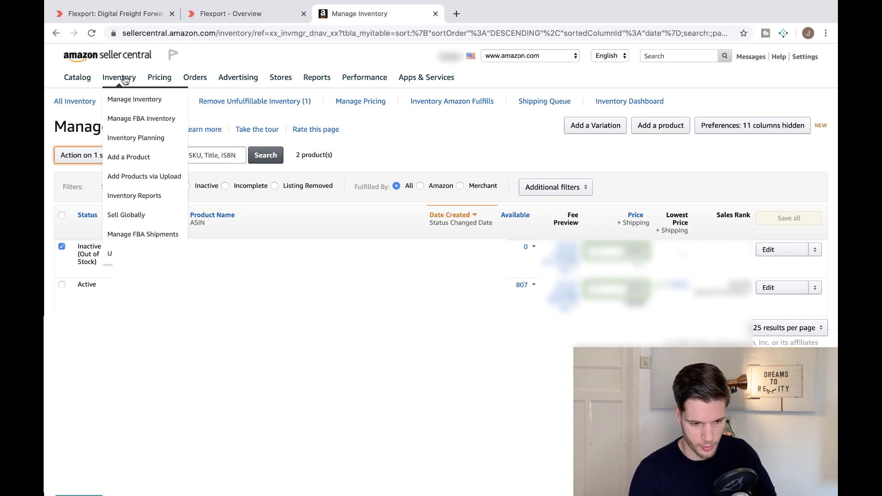
click(101, 154)
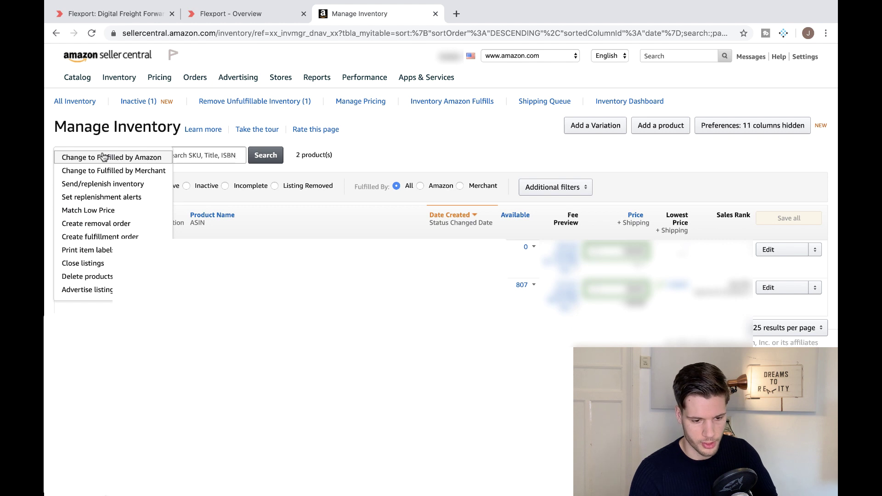
key(Escape)
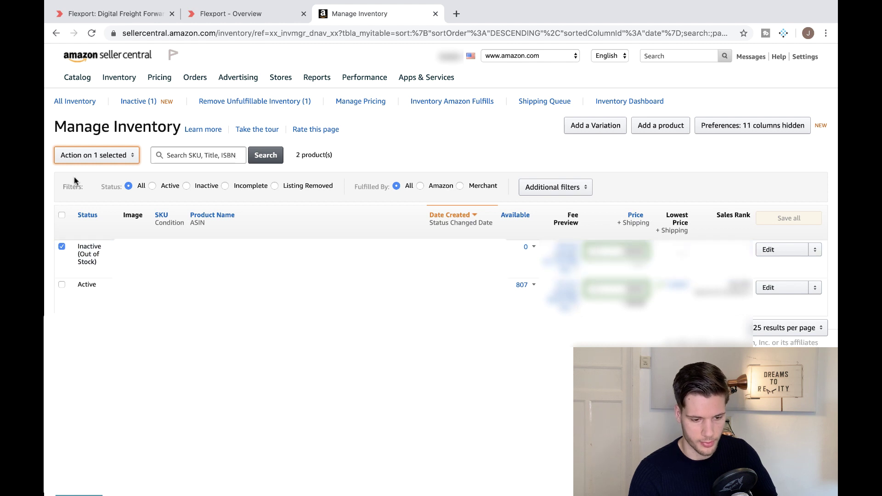
click(85, 157)
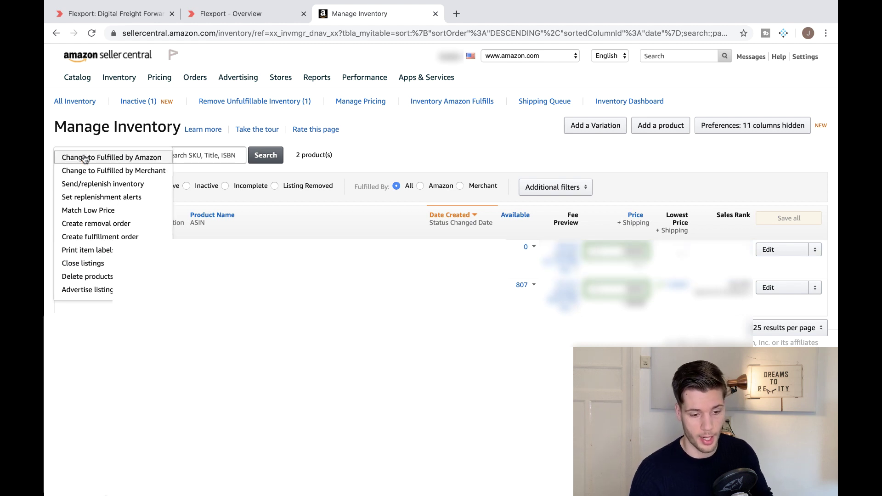
click(89, 185)
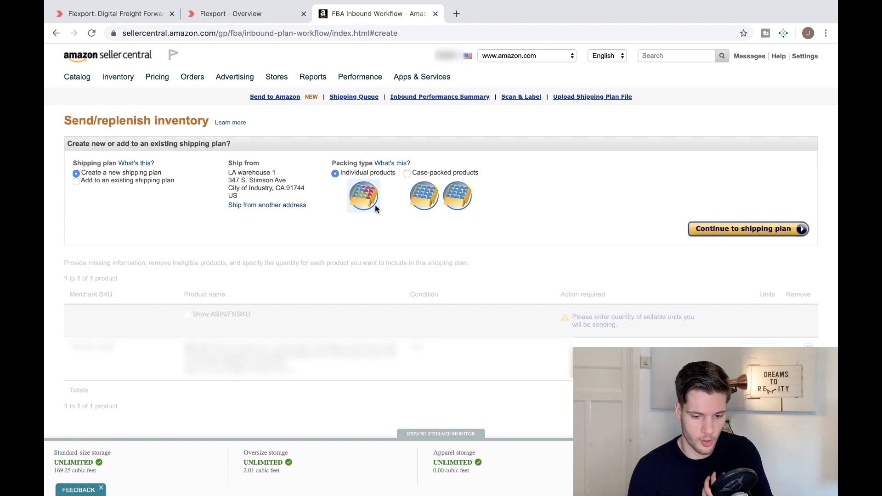
Step: Create a new shipping plan for case-packed products and set the product's quantity to 10 units per case and 10 cases
click(405, 176)
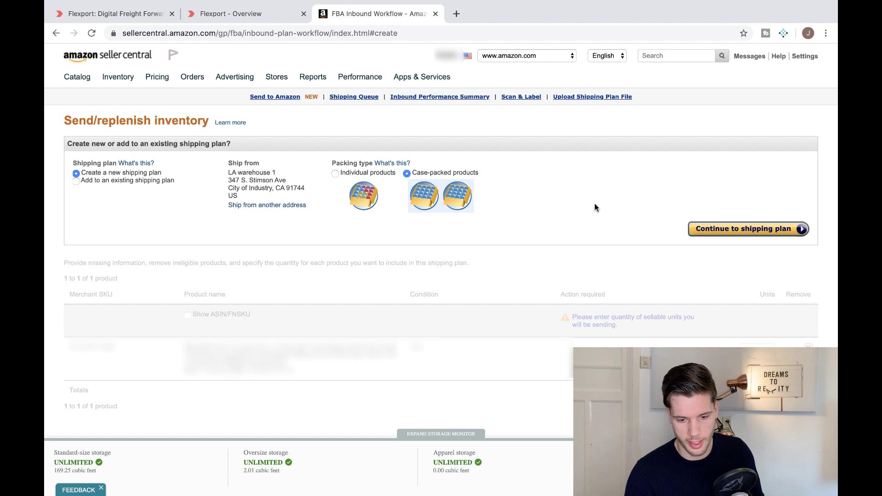
click(755, 230)
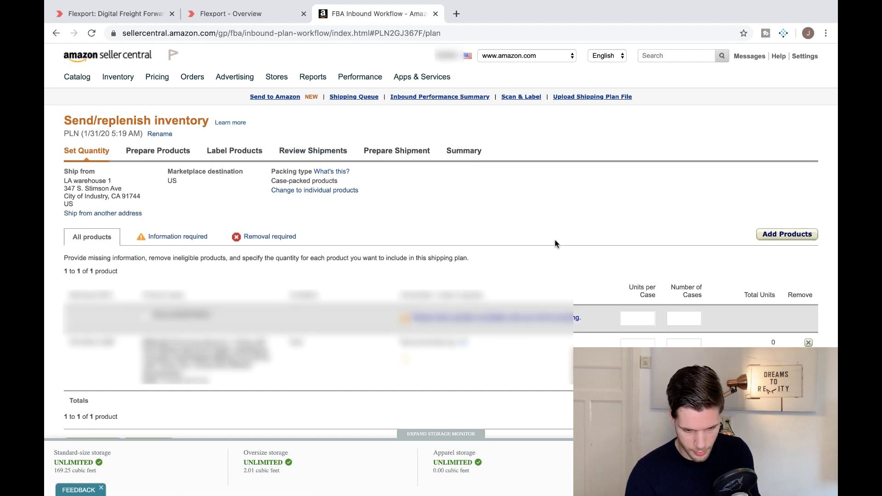
scroll(555, 244, down, 2)
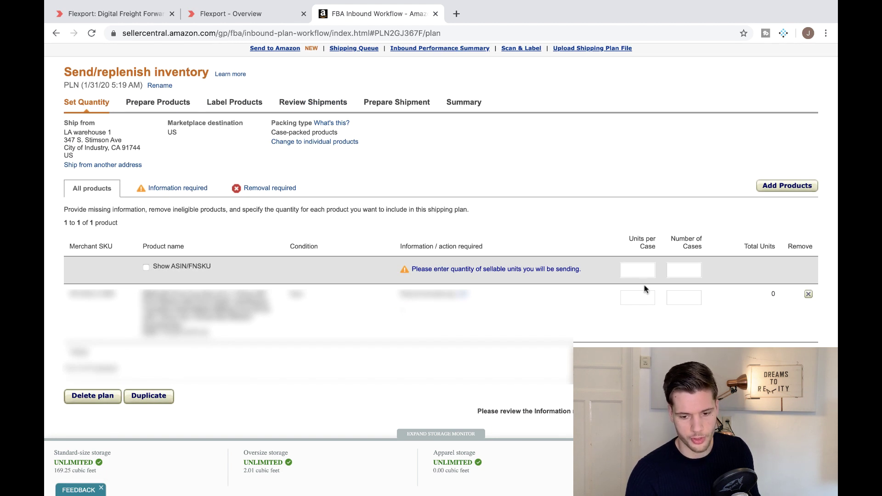
click(648, 298)
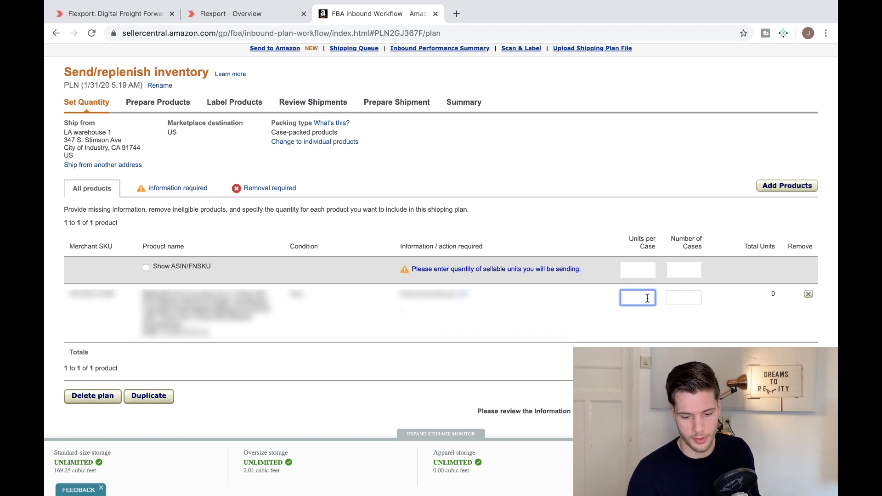
text(10)
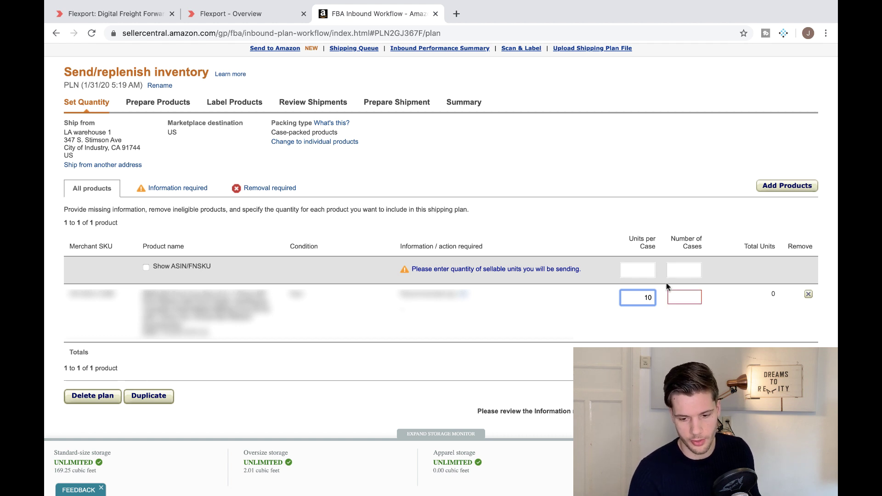
click(675, 296)
text(10)
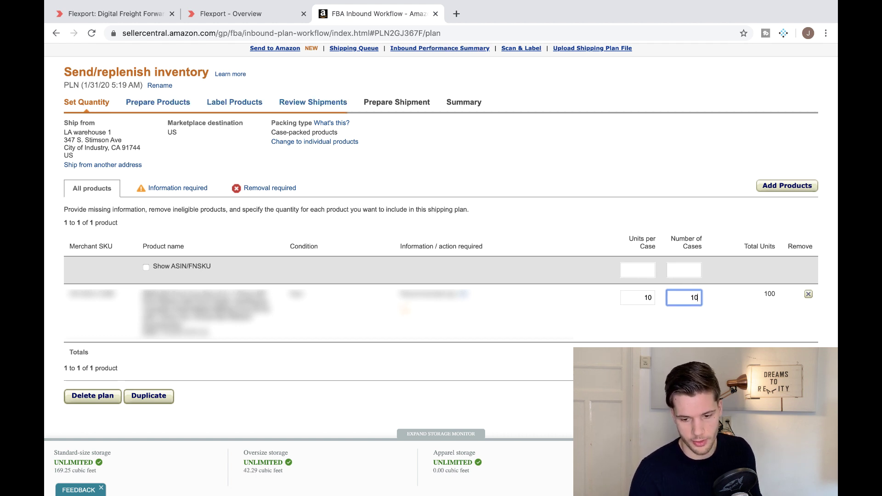
Step: Set the product's prep category to No Prep Needed and continue the shipping plan past labeling to the shipment review
click(649, 315)
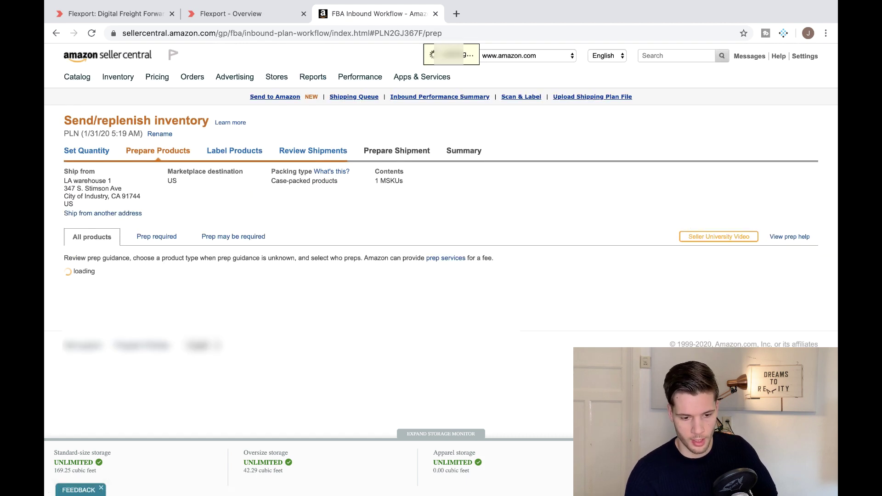
scroll(626, 321, down, 2)
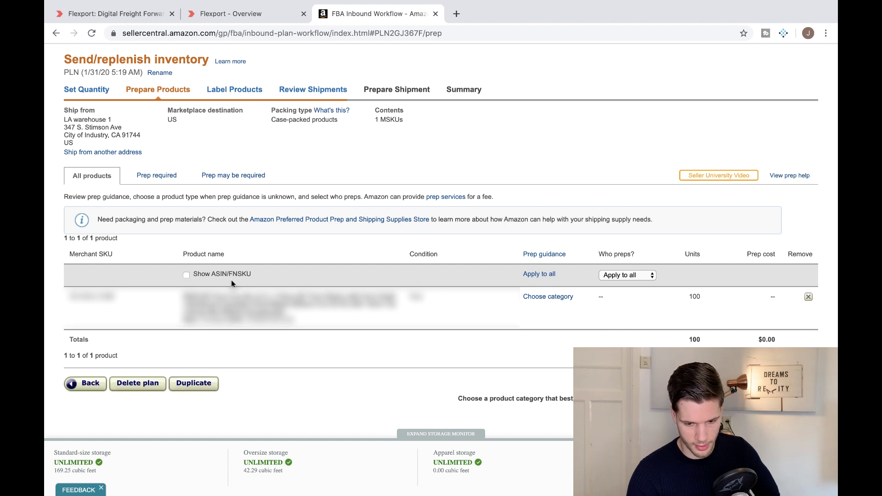
click(559, 298)
click(469, 171)
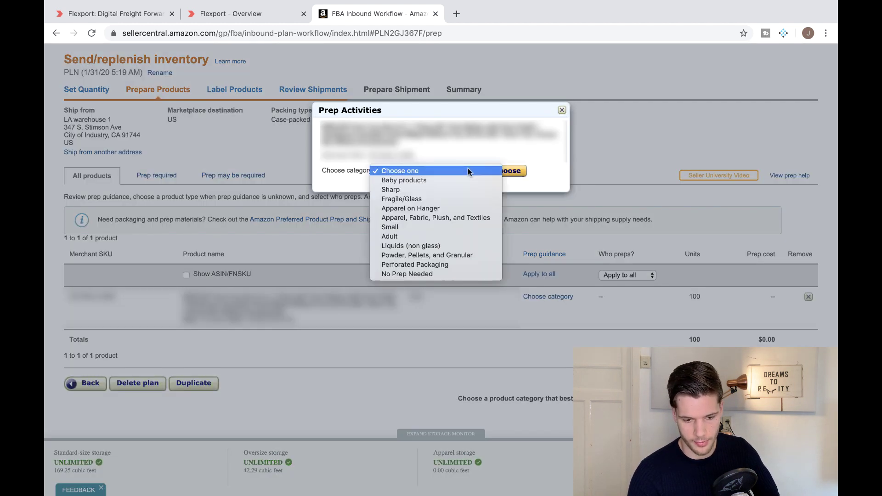
click(416, 275)
click(507, 172)
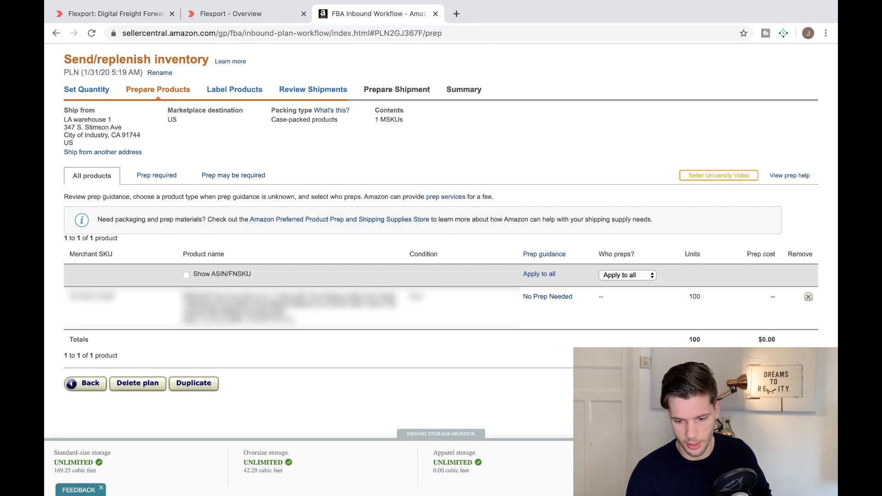
click(783, 384)
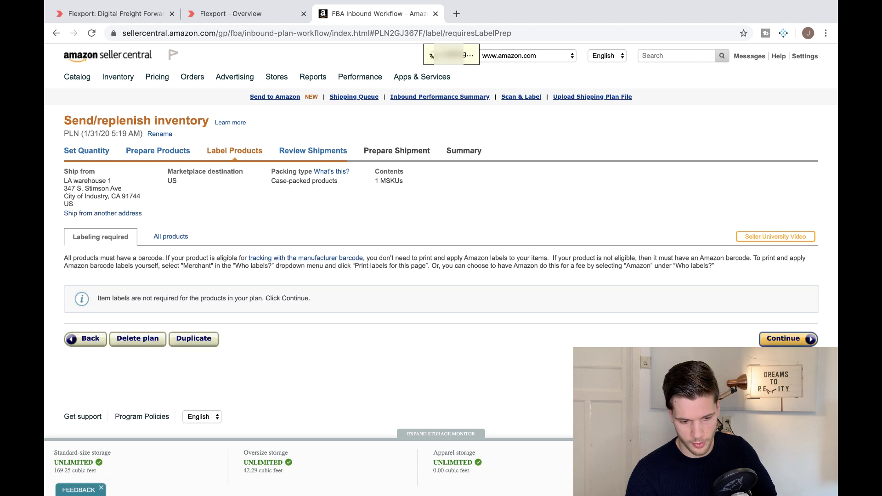
click(791, 339)
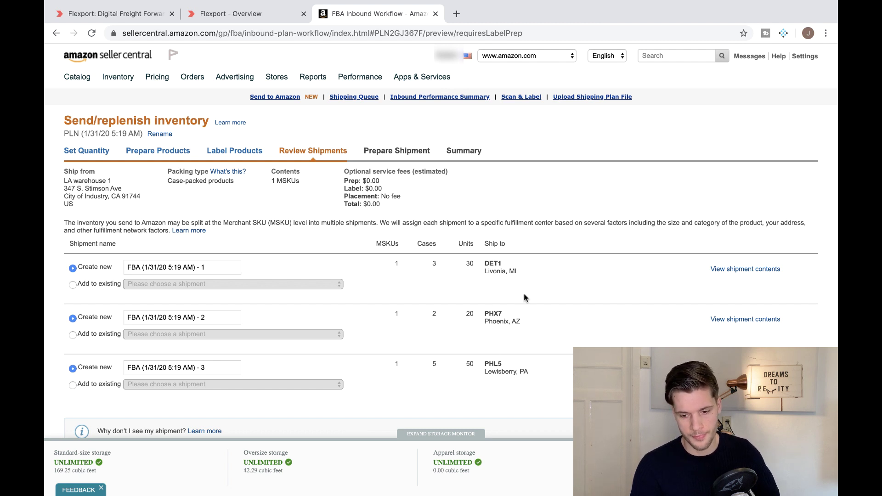
Step: Check the Flexport account overview, then return to Amazon Seller Central and open the Manage Inventory page
click(248, 13)
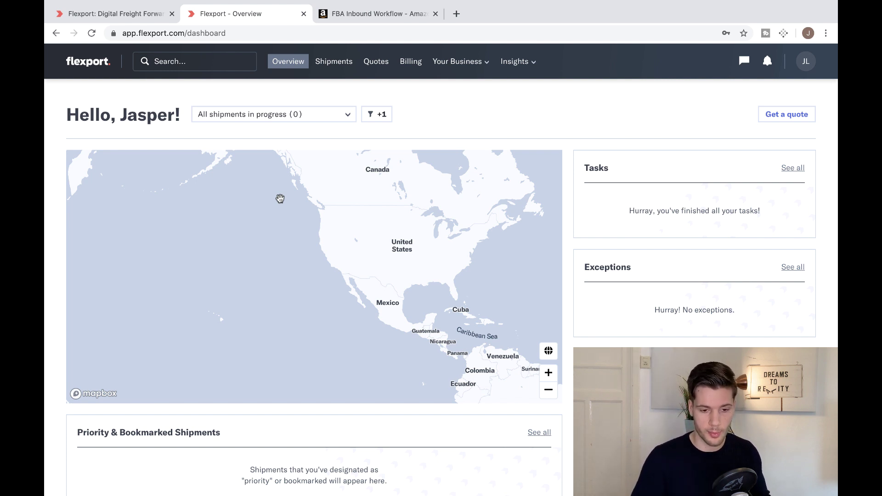
click(391, 15)
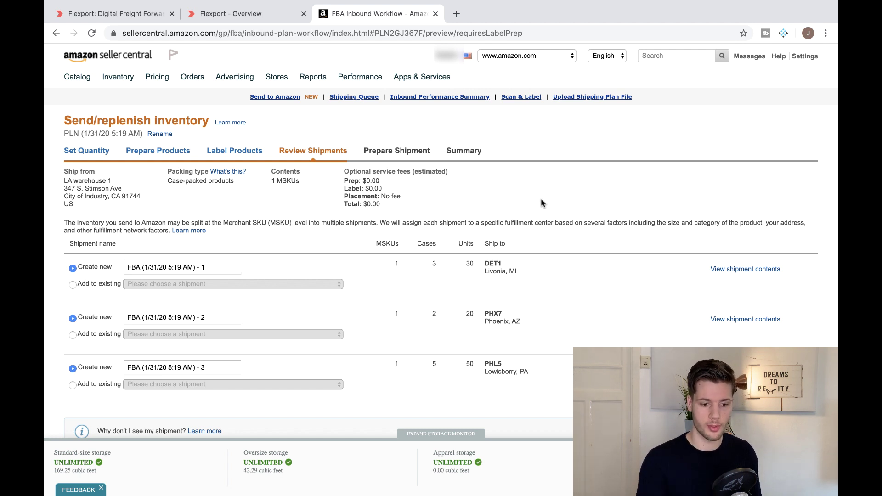
mouse_move(121, 77)
click(123, 98)
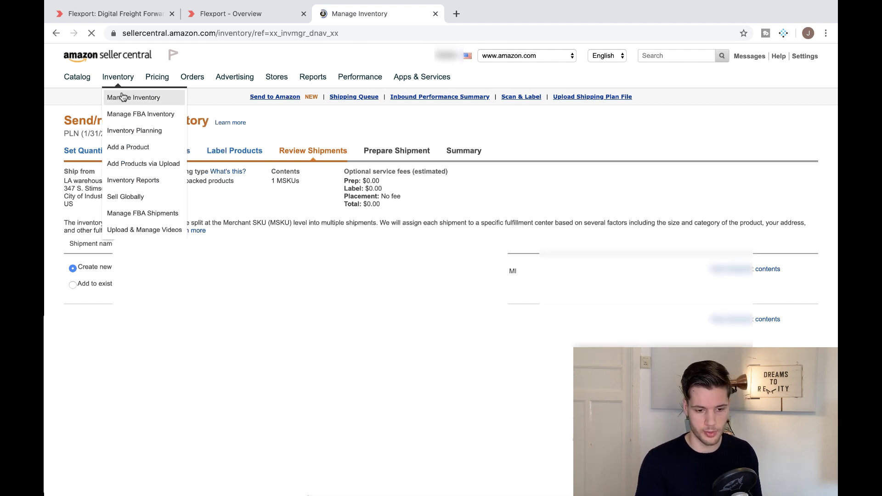